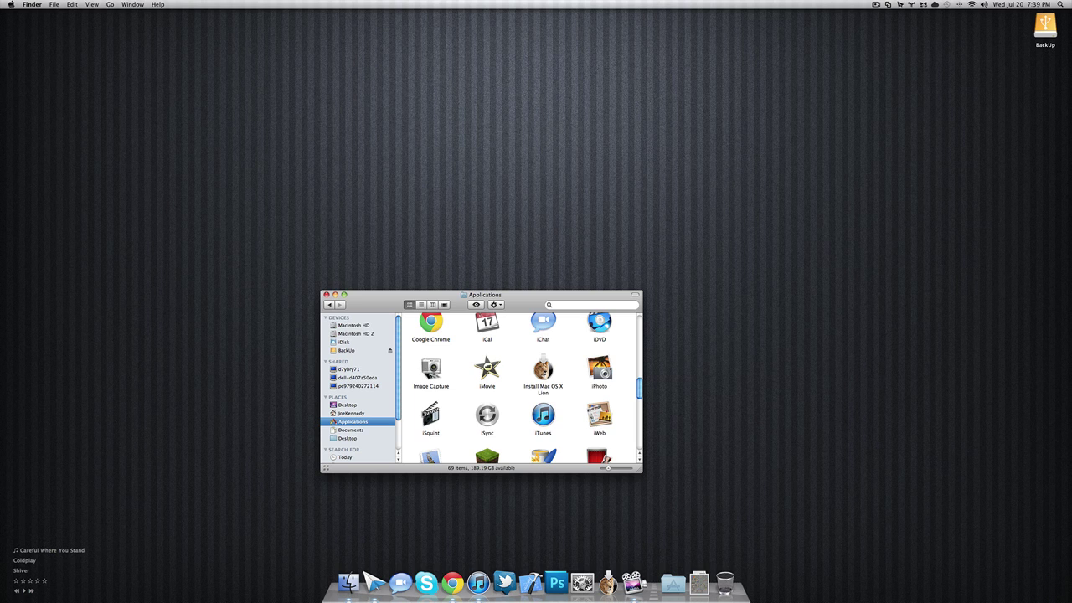
Go to the Applications folder and select the Install Mac OS X Lion app.
{"action": "key", "text": "super+shift+h"}
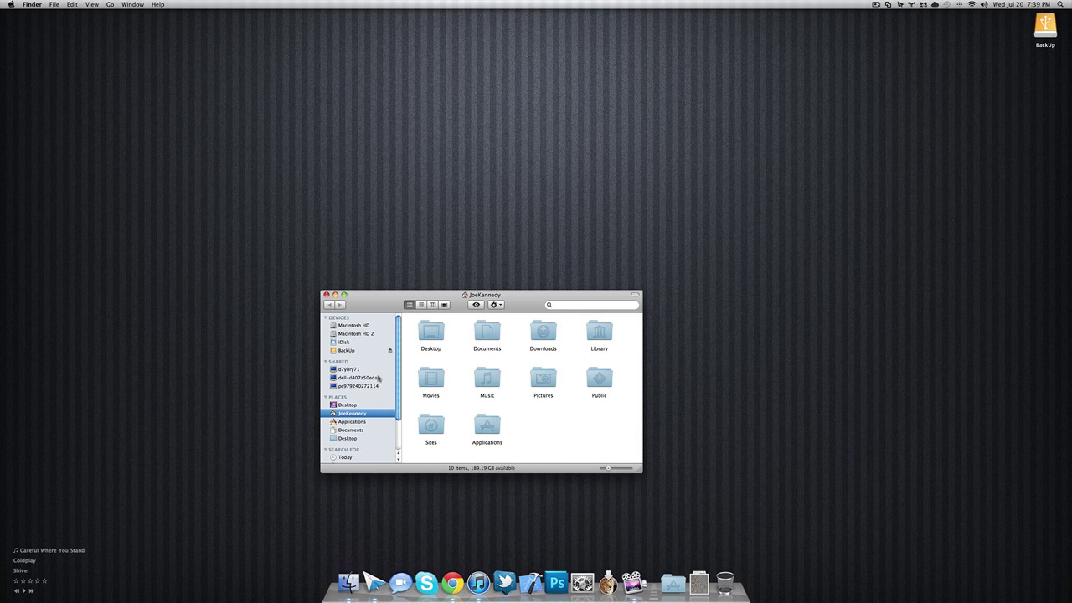
{"action": "left_click", "coordinate": [363, 422]}
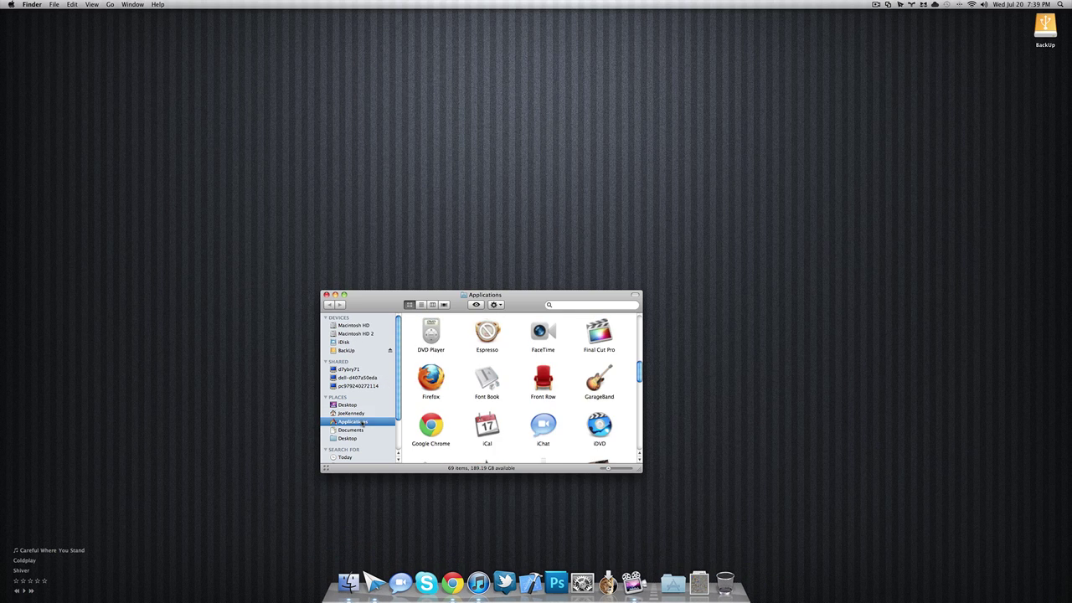
{"action": "scroll", "coordinate": [513, 404], "scroll_direction": "down", "scroll_amount": 3}
{"action": "scroll", "coordinate": [513, 405], "scroll_direction": "down", "scroll_amount": 3}
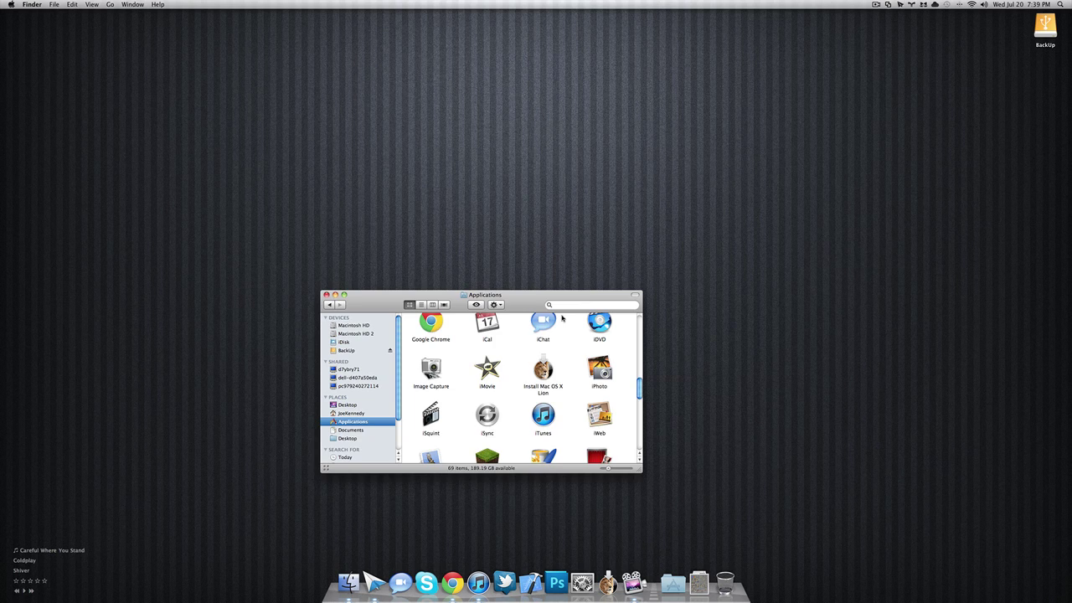
{"action": "left_click_drag", "start_coordinate": [531, 306], "coordinate": [630, 222]}
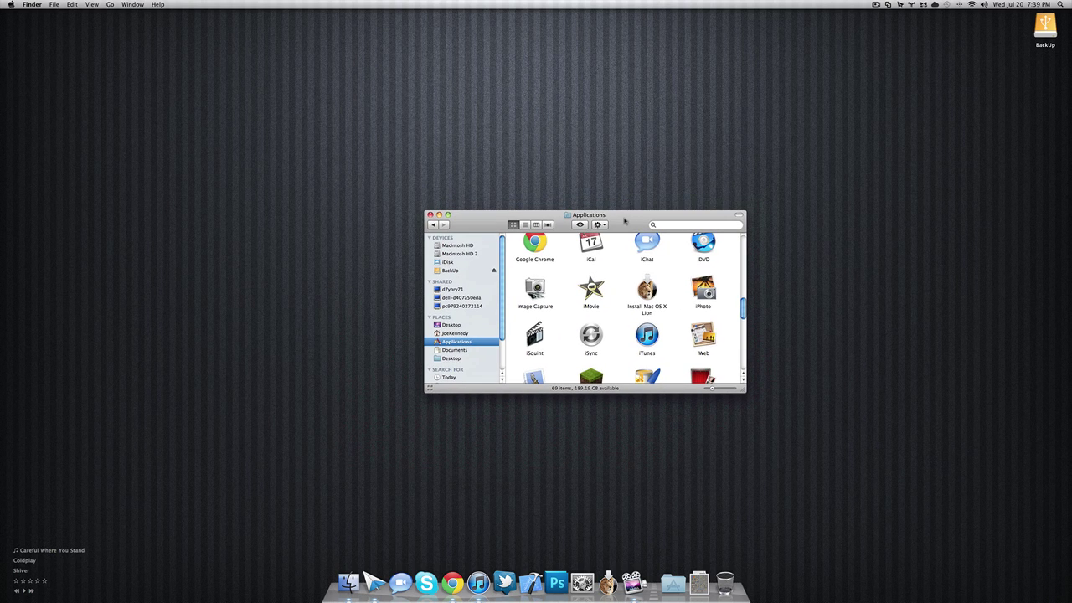
{"action": "left_click", "coordinate": [645, 289]}
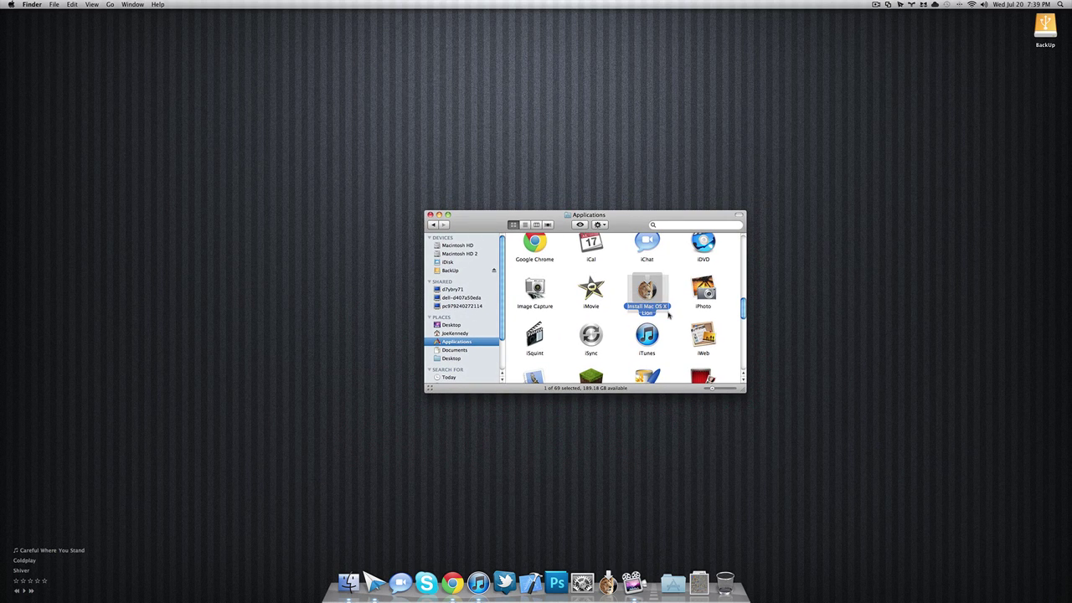
{"action": "left_click", "coordinate": [667, 315]}
Show the Lion installer's package contents and open Contents > SharedSupport to find InstallESD.dmg.
{"action": "right_click", "coordinate": [650, 291]}
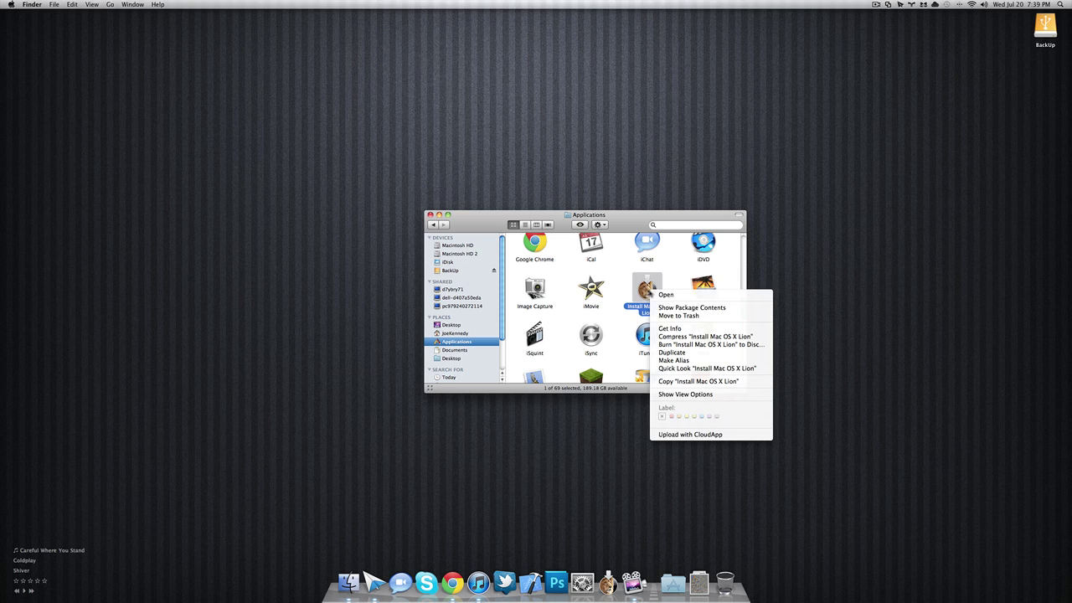
{"action": "left_click", "coordinate": [666, 308]}
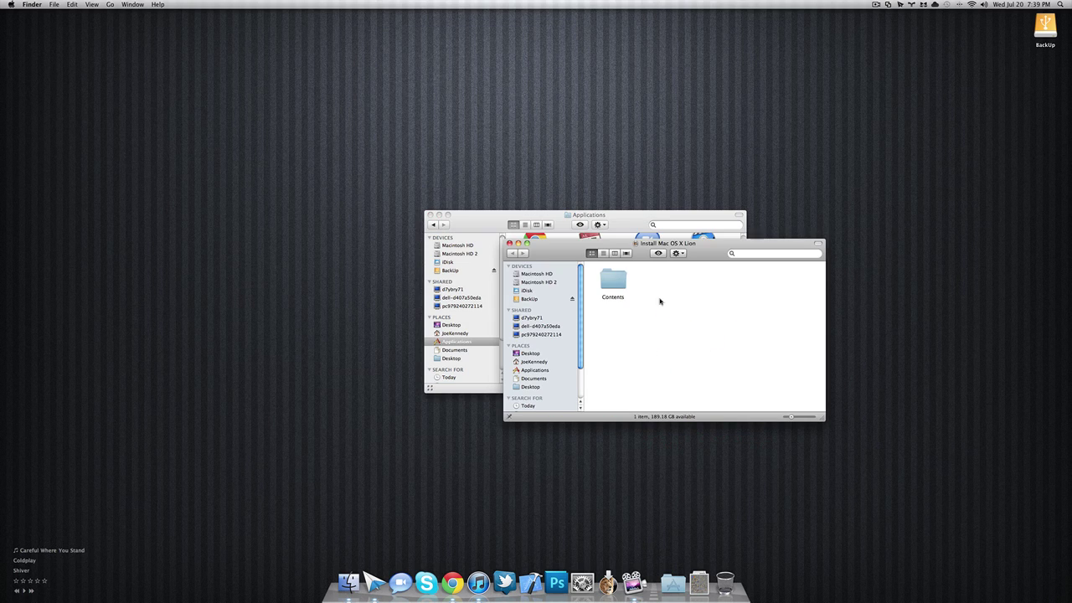
{"action": "double_click", "coordinate": [618, 278]}
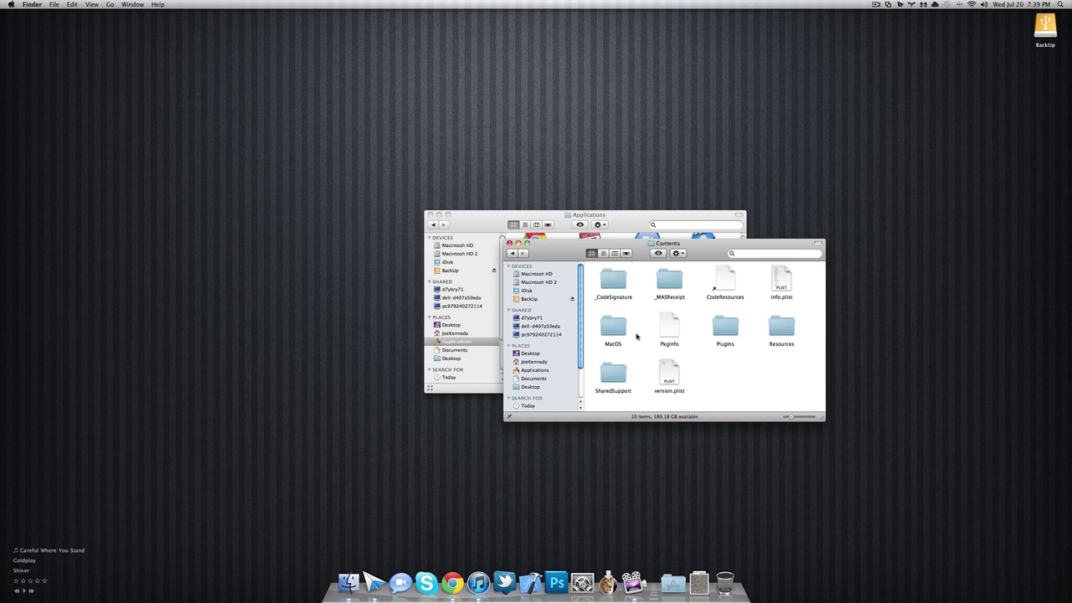
{"action": "double_click", "coordinate": [619, 376]}
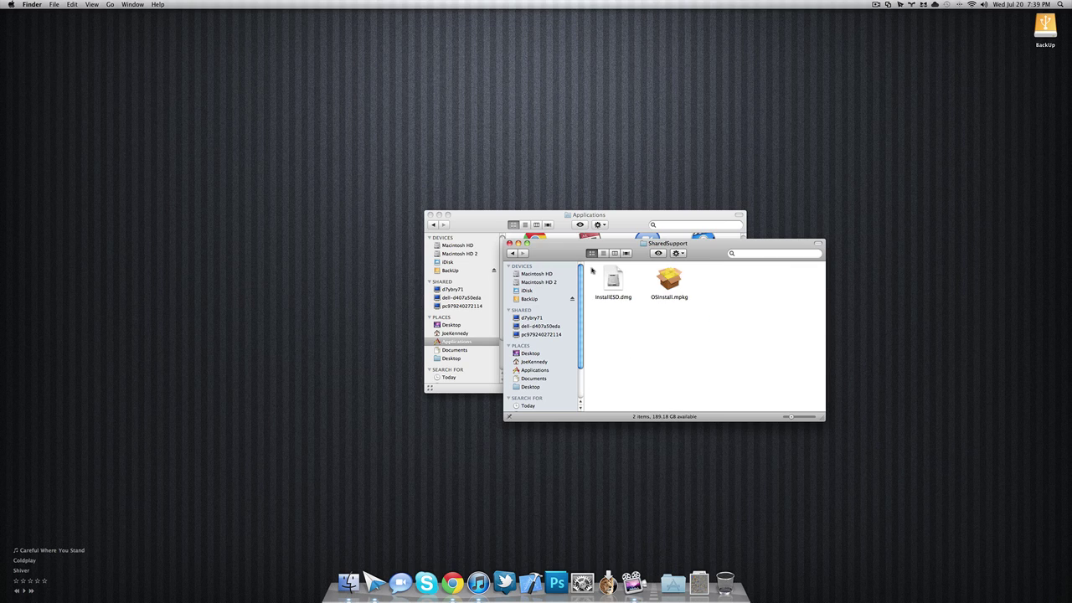
{"action": "left_click_drag", "start_coordinate": [592, 266], "coordinate": [638, 318]}
{"action": "left_click", "coordinate": [638, 318]}
Check InstallESD.dmg's size (3.74 GB) in its Get Info window, then close it.
{"action": "right_click", "coordinate": [616, 283]}
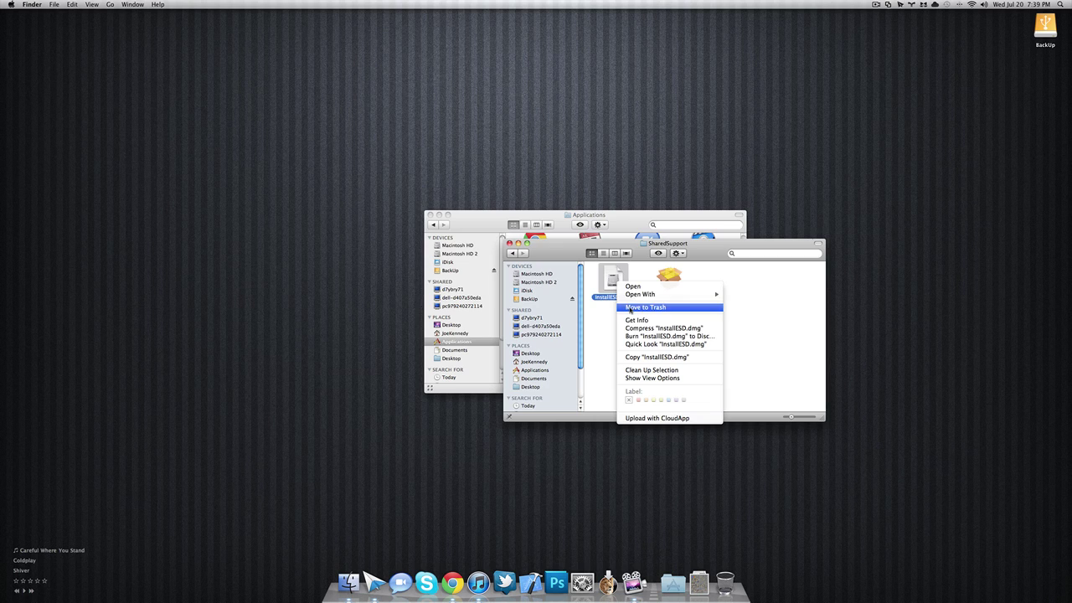
{"action": "key", "text": "Escape"}
{"action": "key", "text": "super+i"}
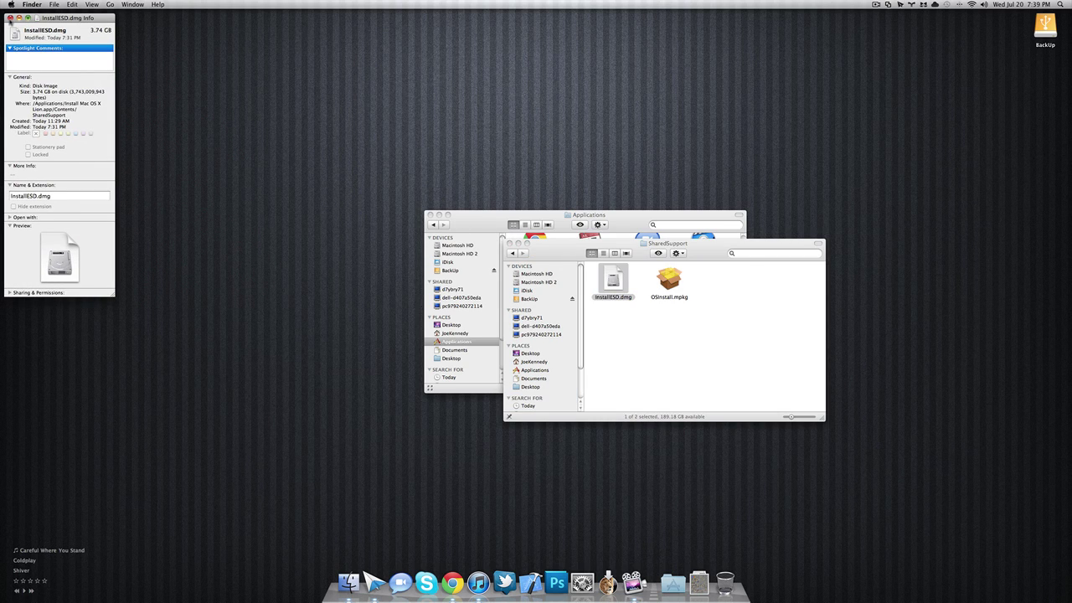
{"action": "left_click", "coordinate": [10, 18]}
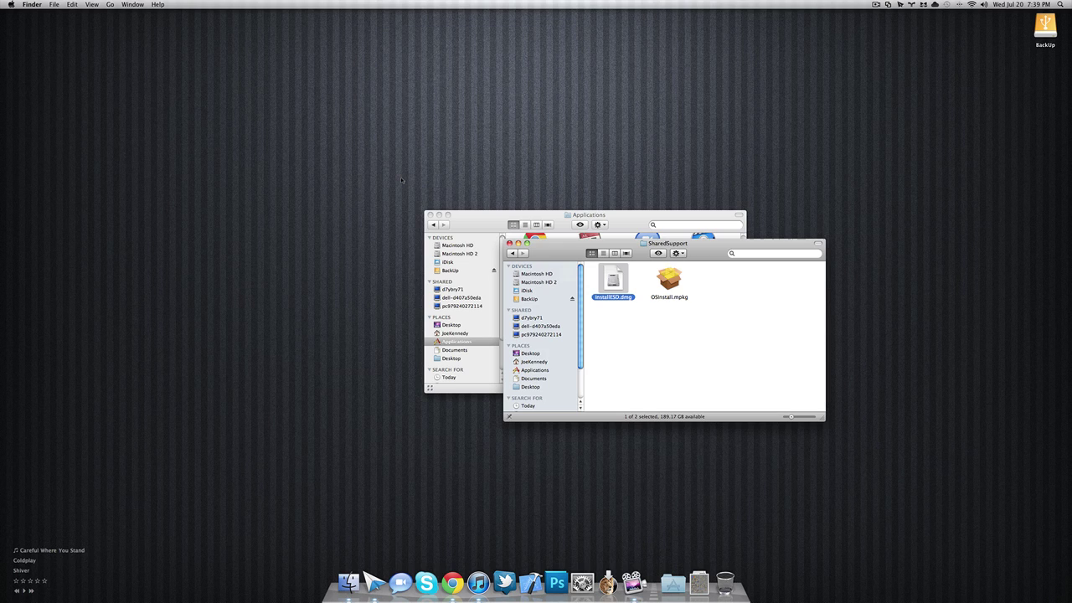
{"action": "left_click", "coordinate": [588, 367]}
Copy InstallESD.dmg and close the SharedSupport window.
{"action": "left_click", "coordinate": [606, 283]}
{"action": "right_click", "coordinate": [607, 283]}
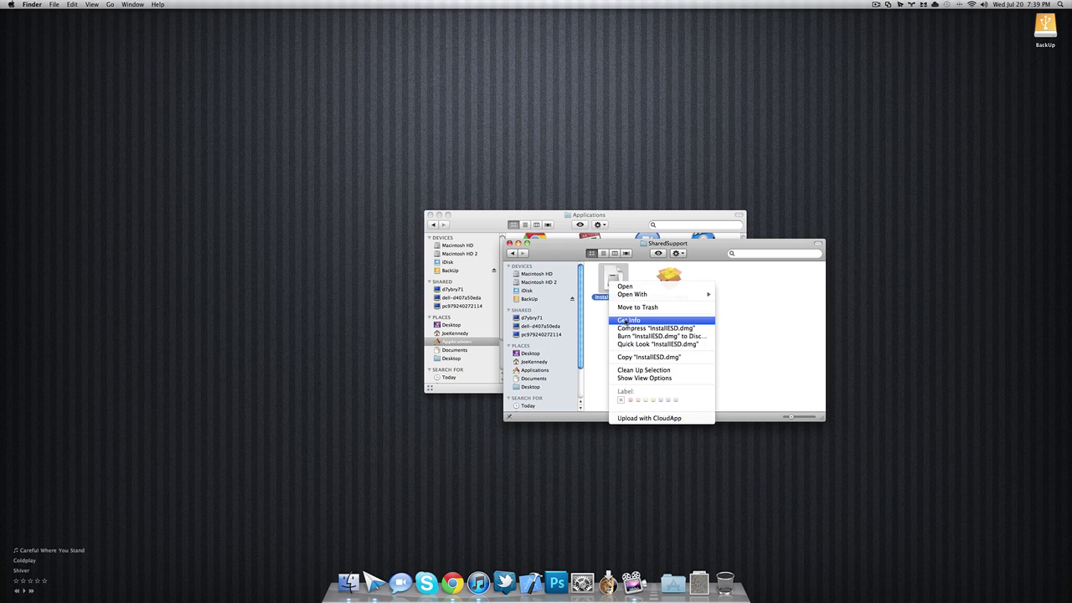
{"action": "left_click", "coordinate": [637, 356]}
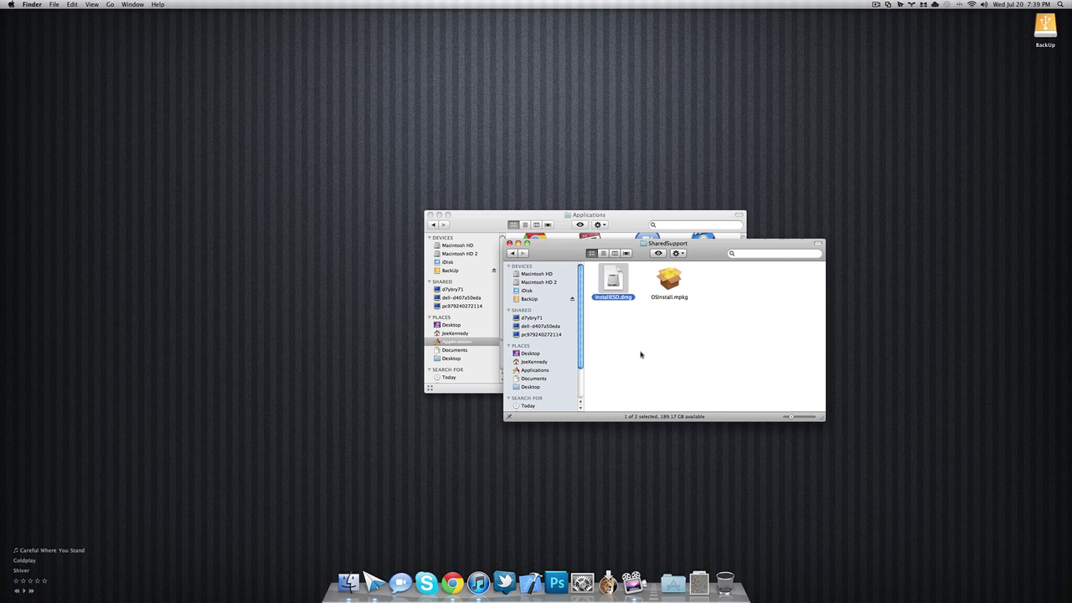
{"action": "left_click", "coordinate": [637, 353]}
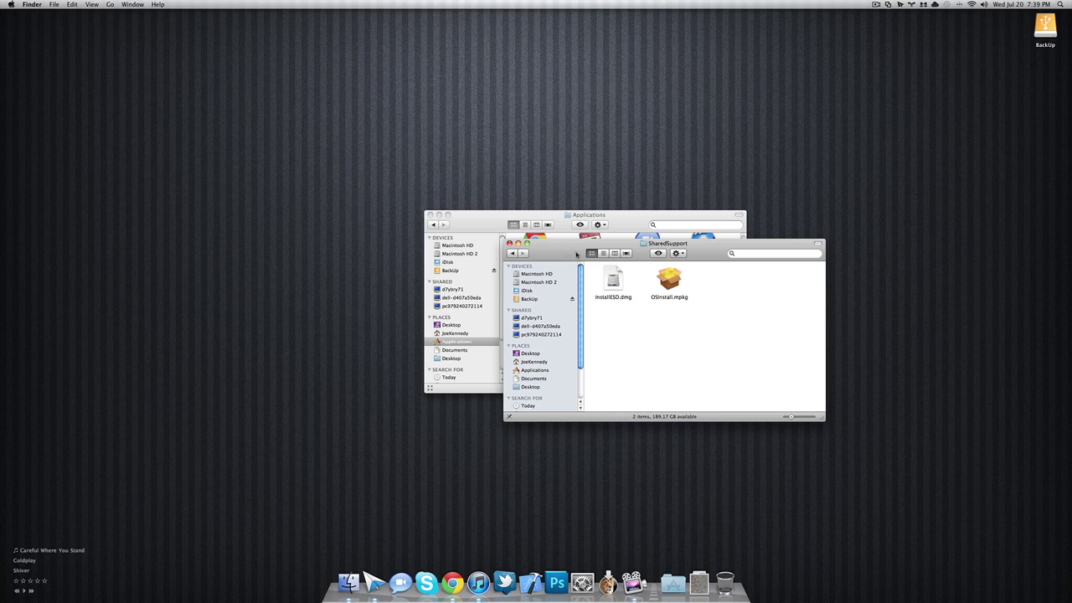
{"action": "left_click", "coordinate": [509, 243]}
Paste InstallESD.dmg into the Macintosh HD 2 drive, bringing it to 64 items.
{"action": "left_click", "coordinate": [484, 254]}
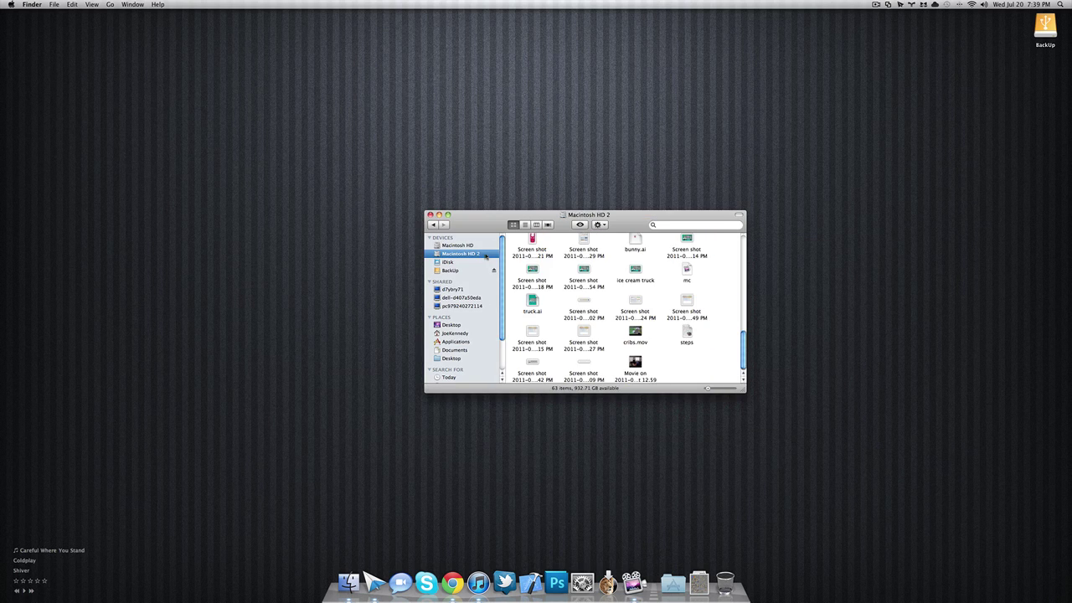
{"action": "scroll", "coordinate": [712, 369], "scroll_direction": "up", "scroll_amount": 1}
{"action": "right_click", "coordinate": [712, 368]}
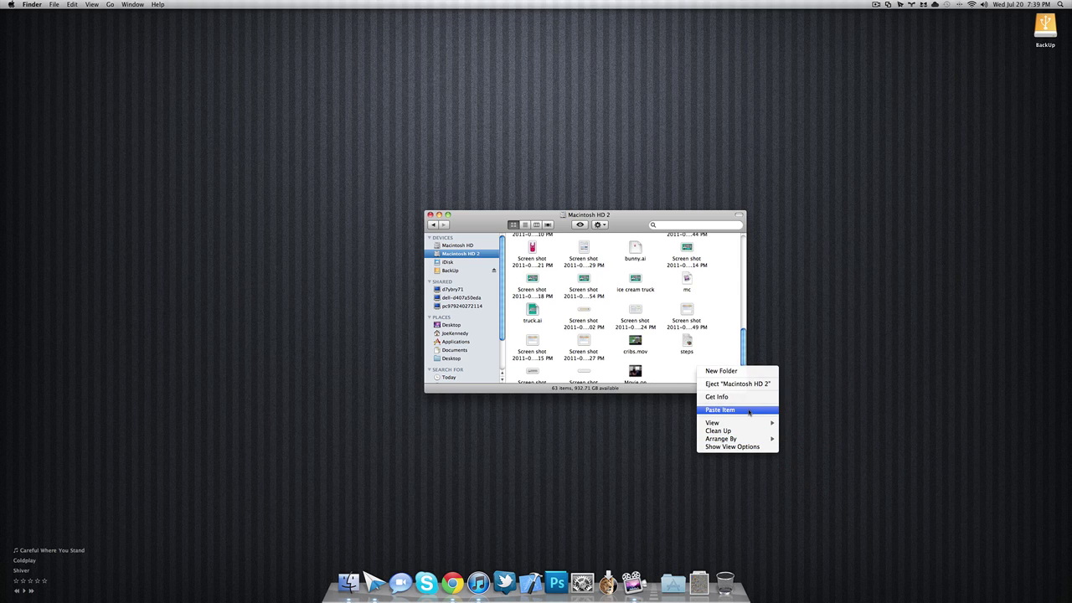
{"action": "left_click", "coordinate": [749, 410]}
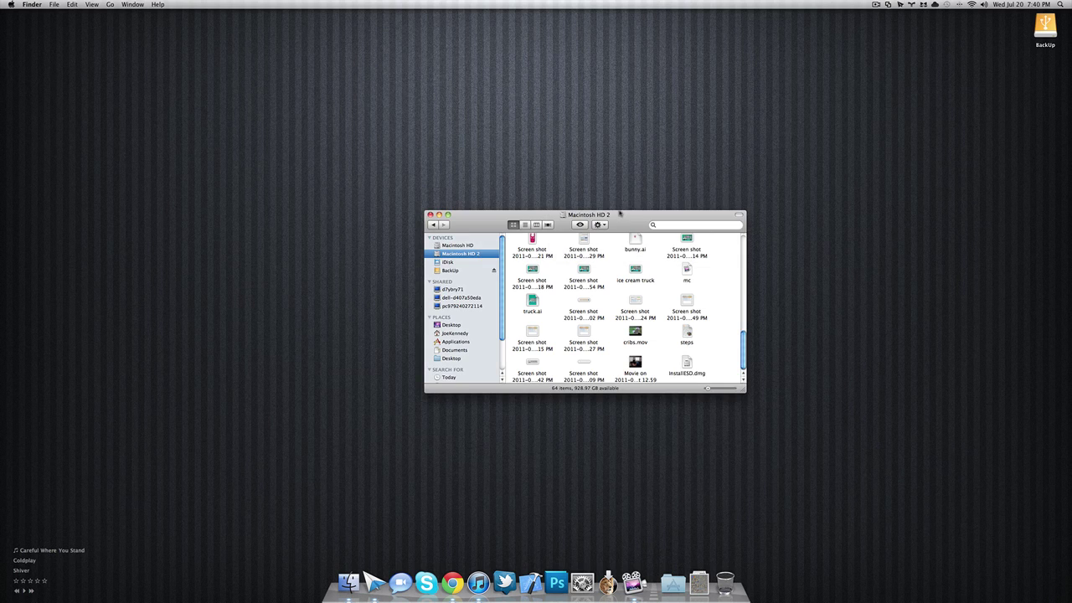
{"action": "left_click_drag", "start_coordinate": [630, 219], "coordinate": [491, 228]}
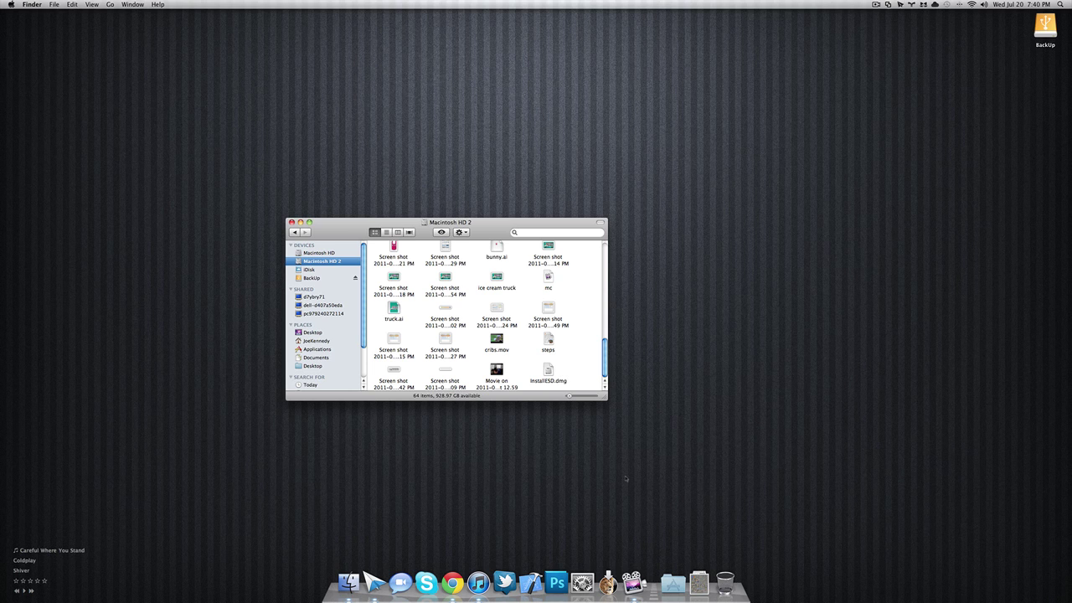
Launch Disk Utility from the Applications > Utilities folder in the Dock.
{"action": "left_click", "coordinate": [680, 576]}
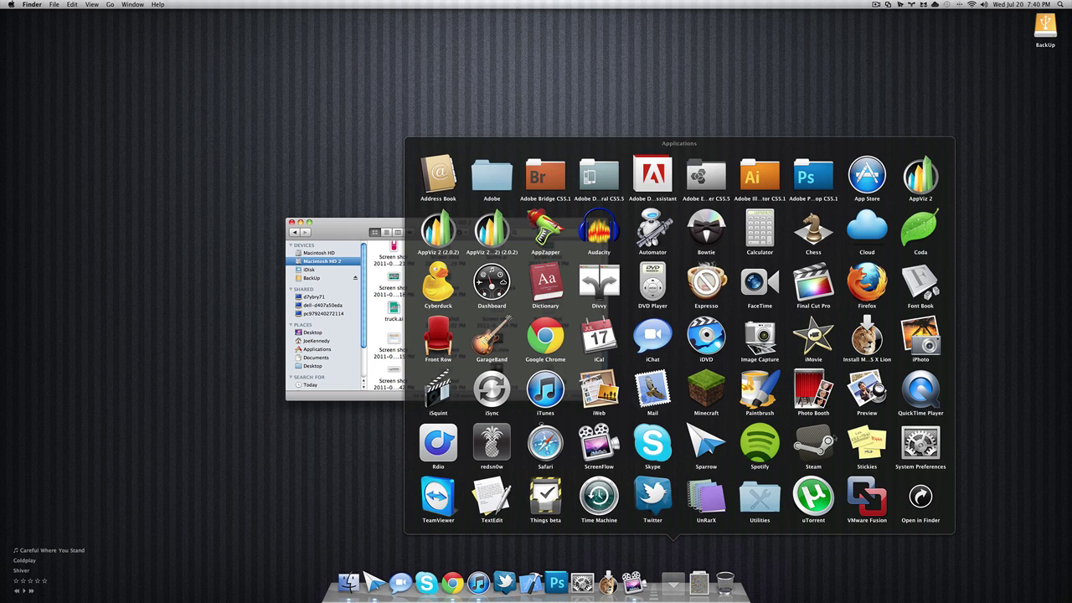
{"action": "left_click", "coordinate": [759, 496]}
{"action": "left_click", "coordinate": [508, 395]}
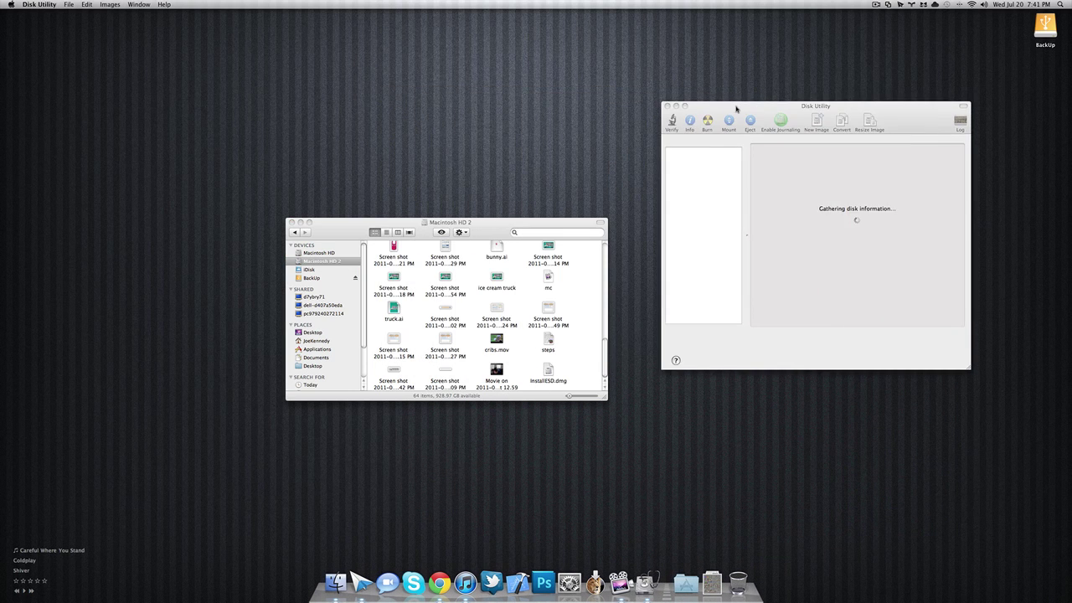
Drag InstallESD.dmg from Macintosh HD 2 into Disk Utility's sidebar.
{"action": "left_click_drag", "start_coordinate": [511, 225], "coordinate": [462, 223]}
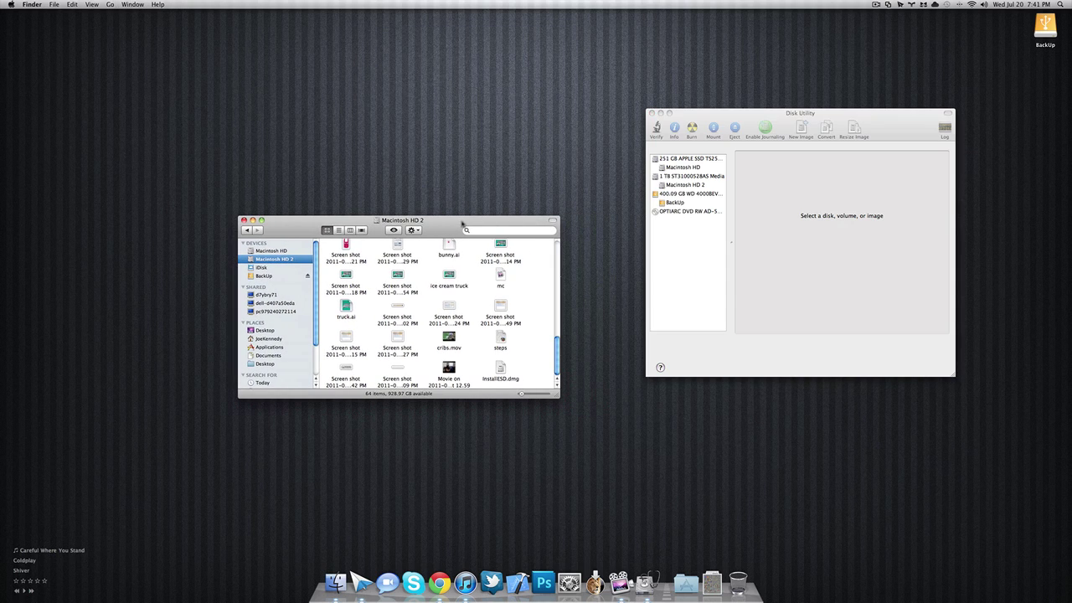
{"action": "left_click", "coordinate": [671, 228]}
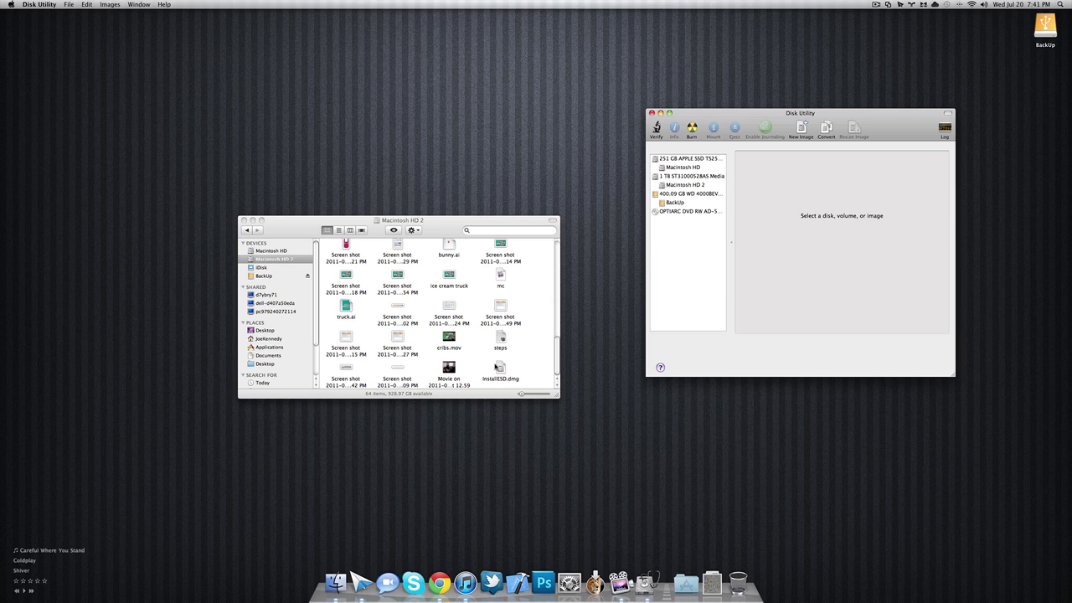
{"action": "left_click_drag", "start_coordinate": [499, 368], "coordinate": [695, 288]}
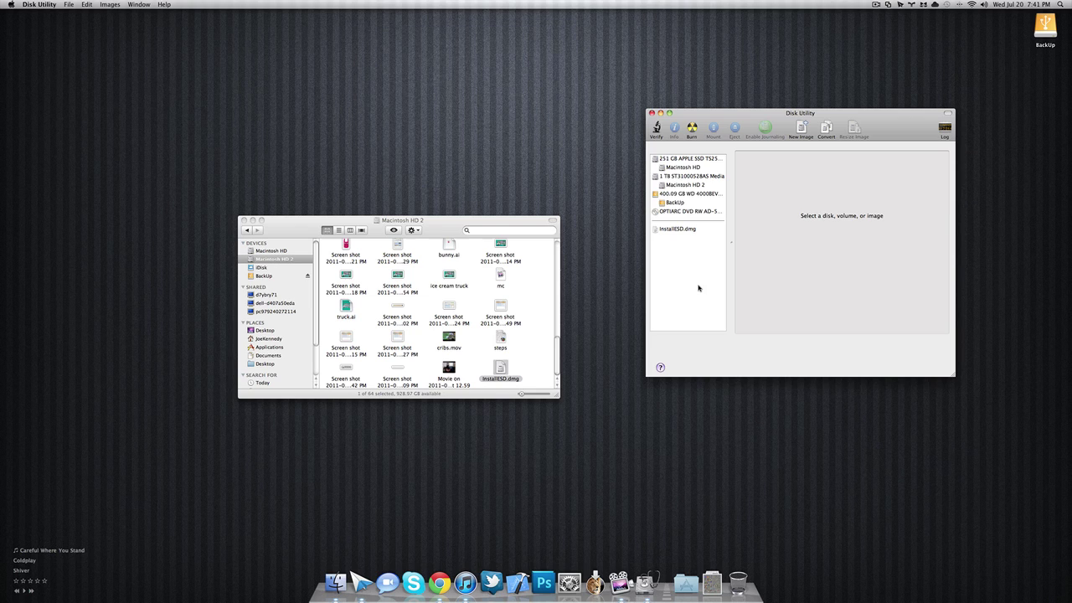
Burn the selected InstallESD.dmg to the disc in the SuperDrive.
{"action": "left_click", "coordinate": [689, 231]}
{"action": "left_click", "coordinate": [692, 127]}
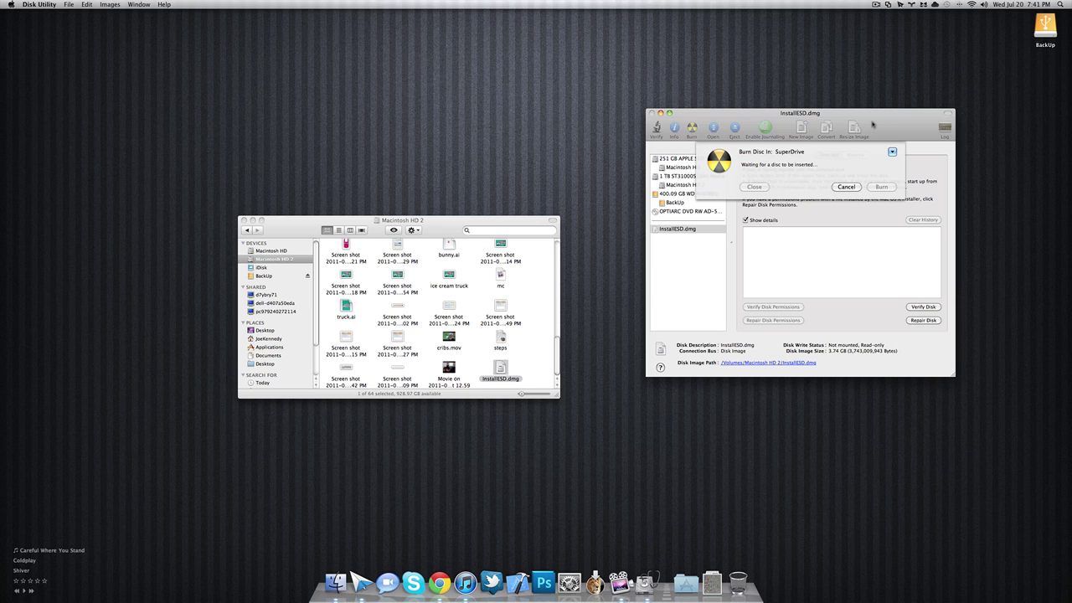
{"action": "left_click_drag", "start_coordinate": [875, 126], "coordinate": [829, 130]}
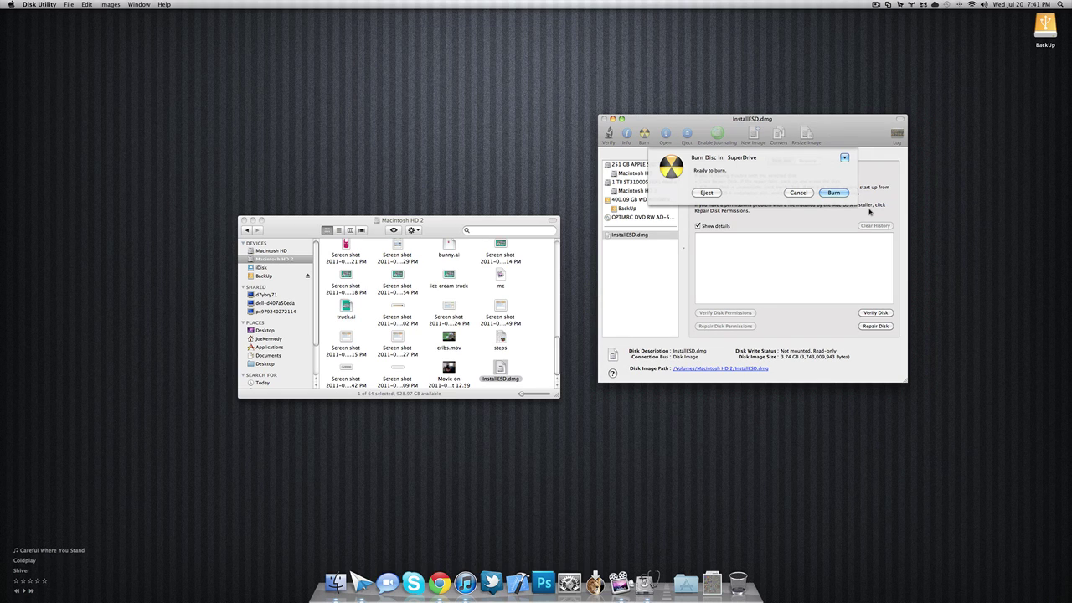
{"action": "left_click", "coordinate": [833, 192]}
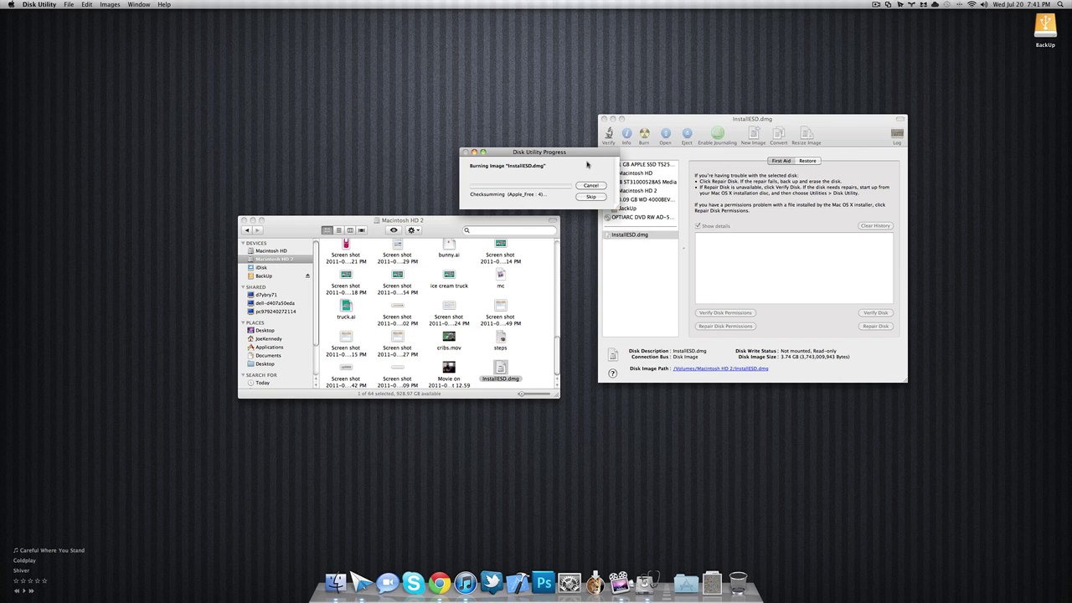
{"action": "left_click_drag", "start_coordinate": [586, 156], "coordinate": [541, 147]}
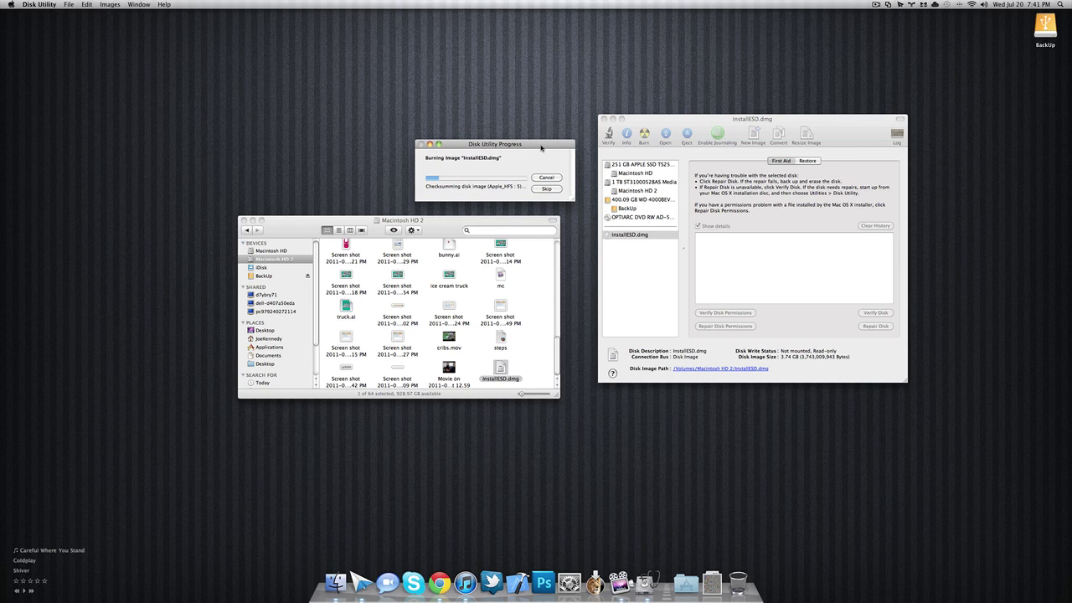